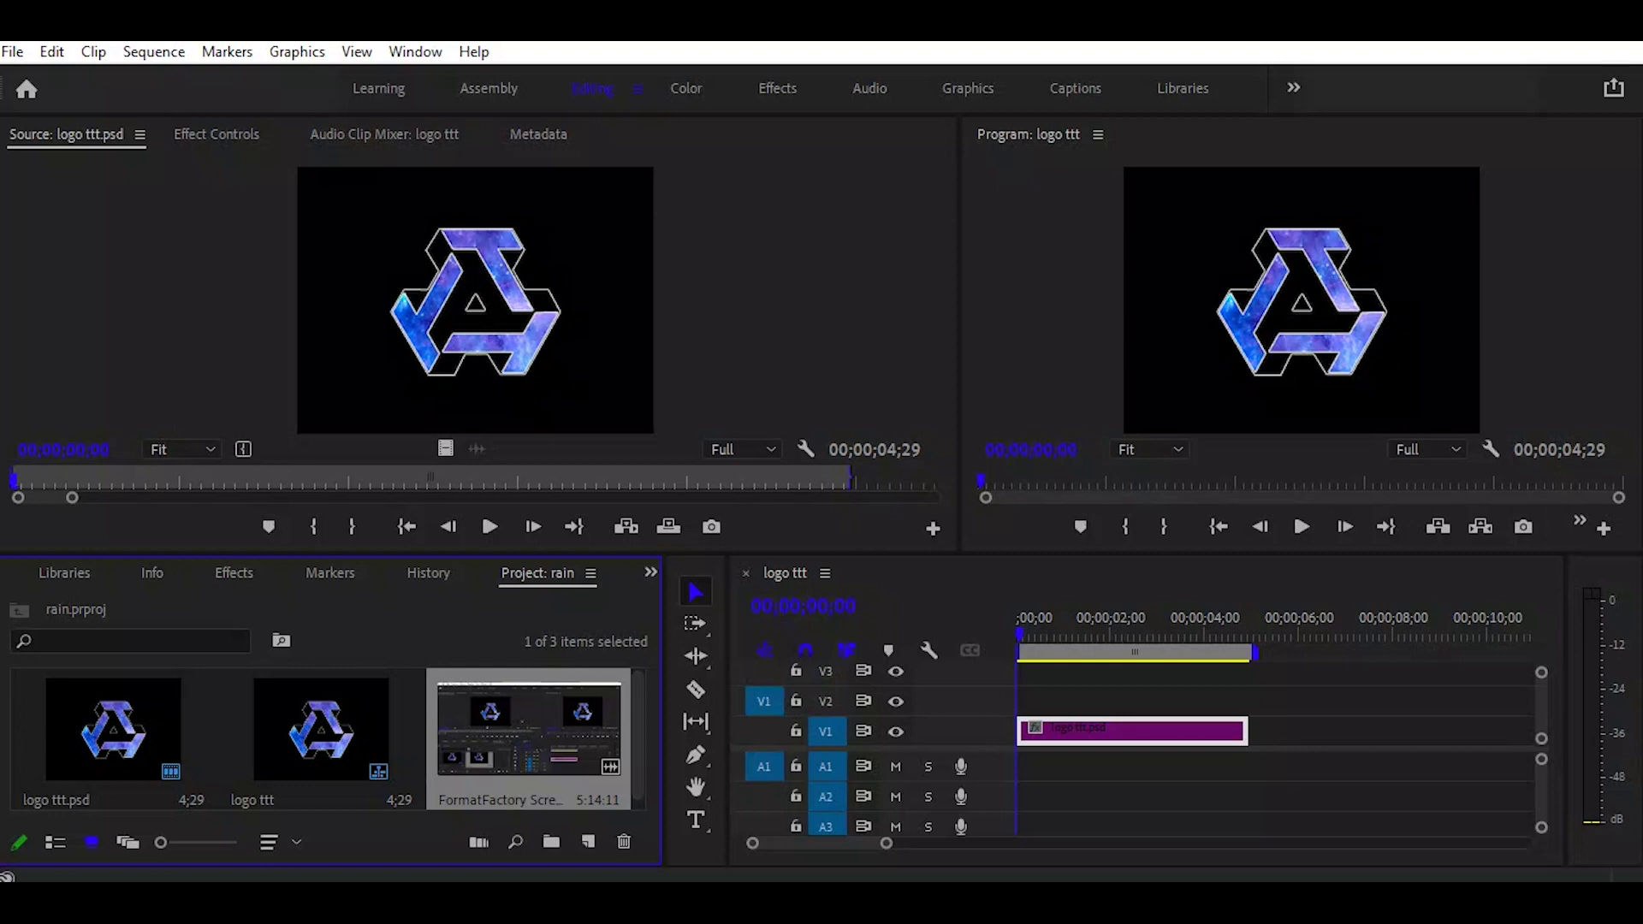
Delete the FormatFactory screen-recording clip, leaving the logo PSD and logo ttt sequence
key(Delete)
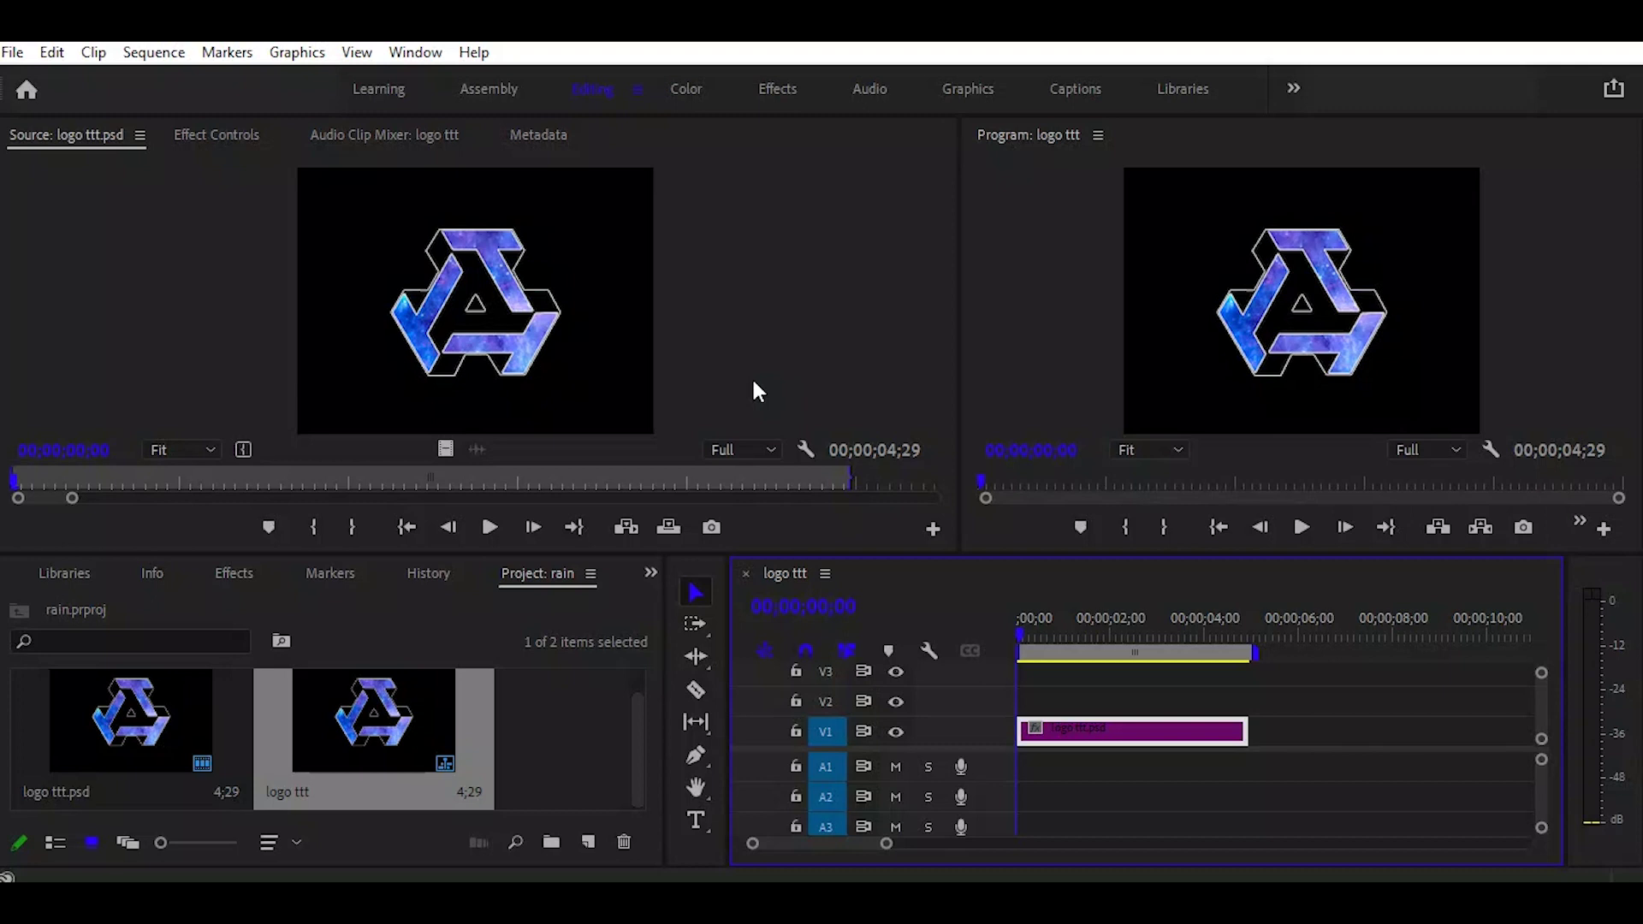